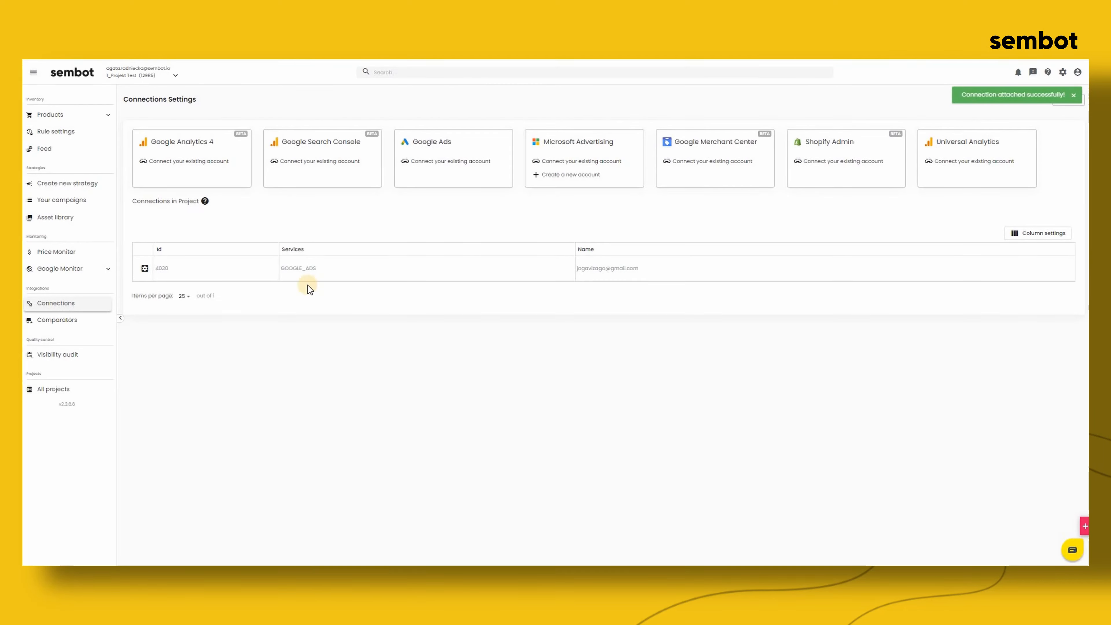
- Open the list of your products and add Google Ads metric columns, from impressions through cost per conversion
left_click(74, 115)
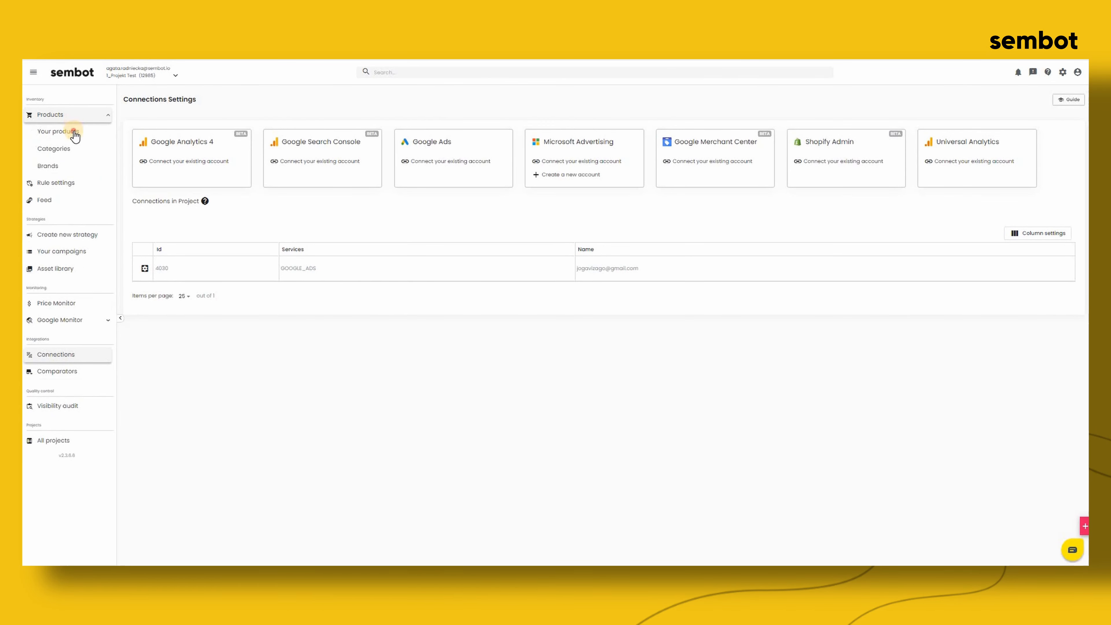
left_click(75, 132)
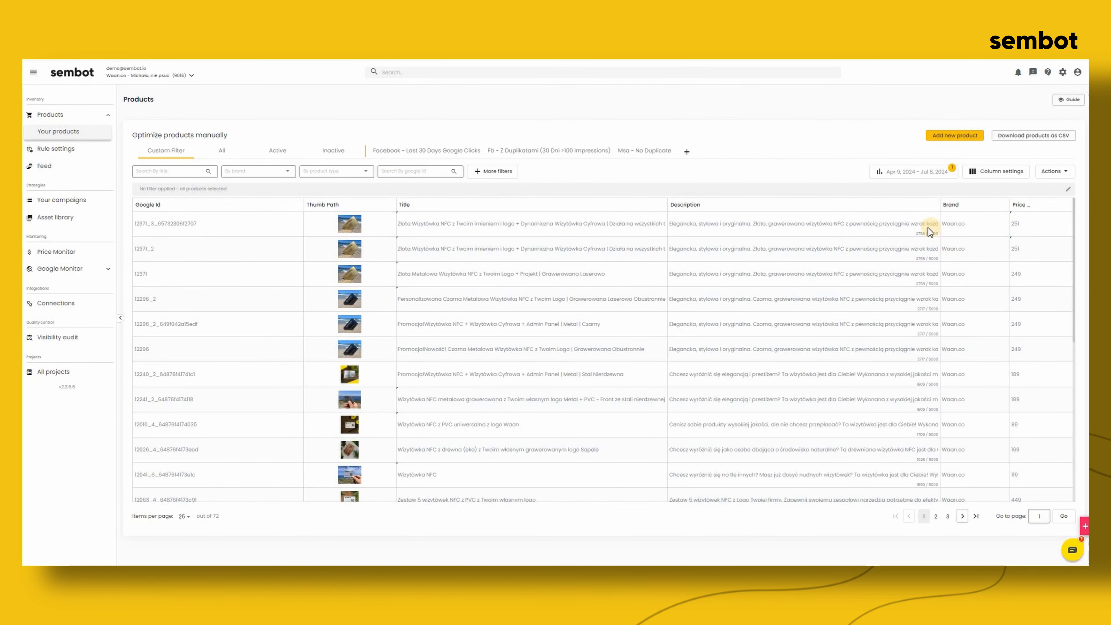
left_click(996, 172)
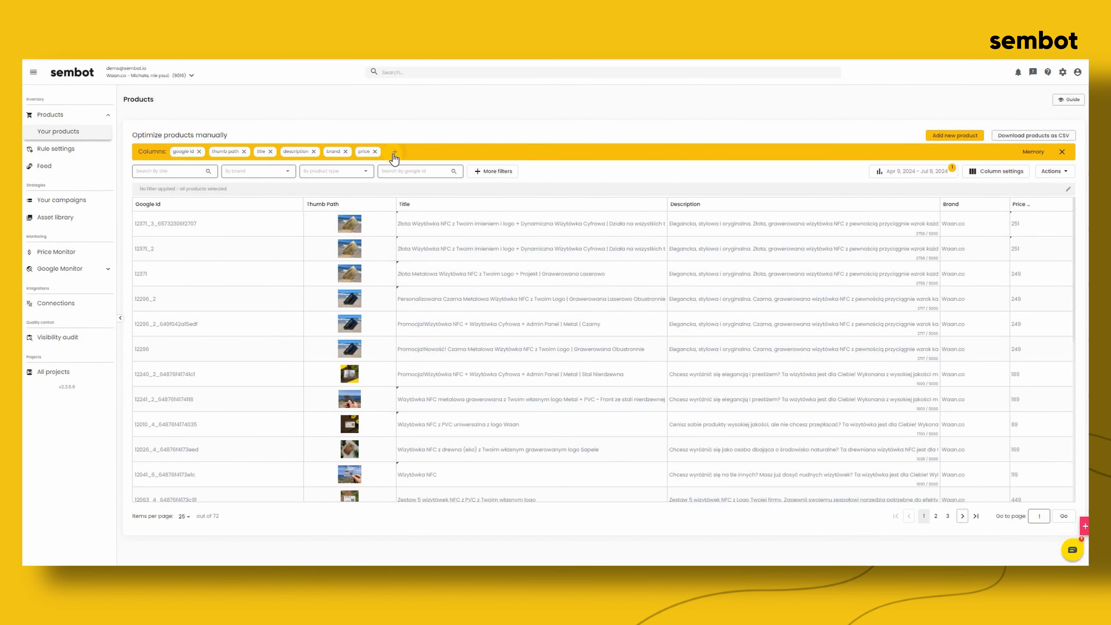
left_click(394, 152)
left_click(410, 141)
left_click(411, 140)
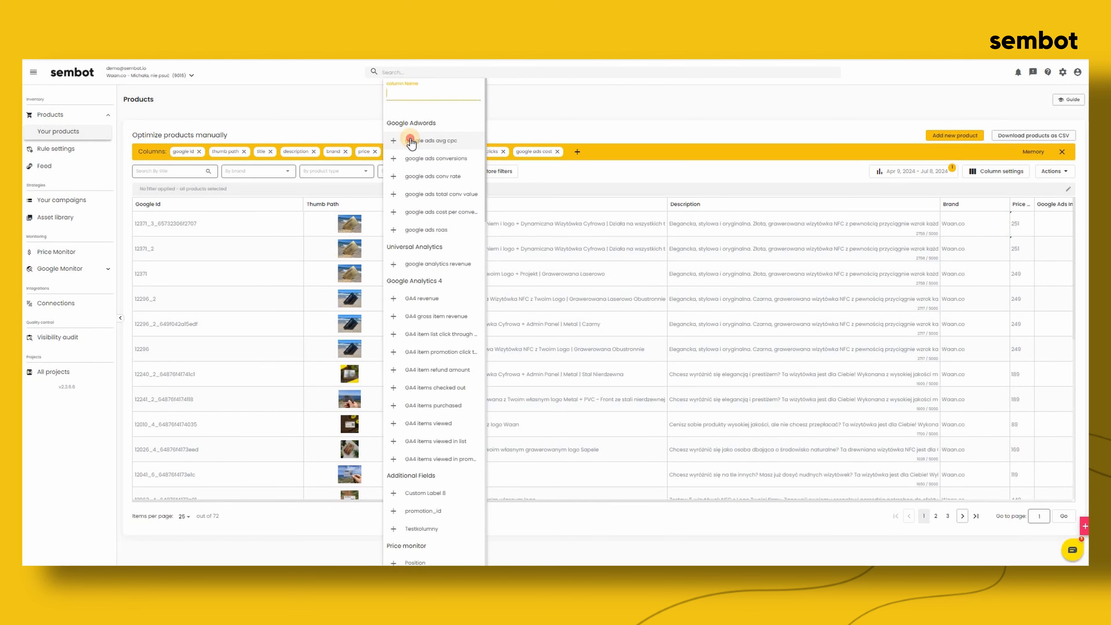
left_click(411, 141)
left_click(410, 141)
left_click(411, 141)
left_click(411, 140)
left_click(412, 141)
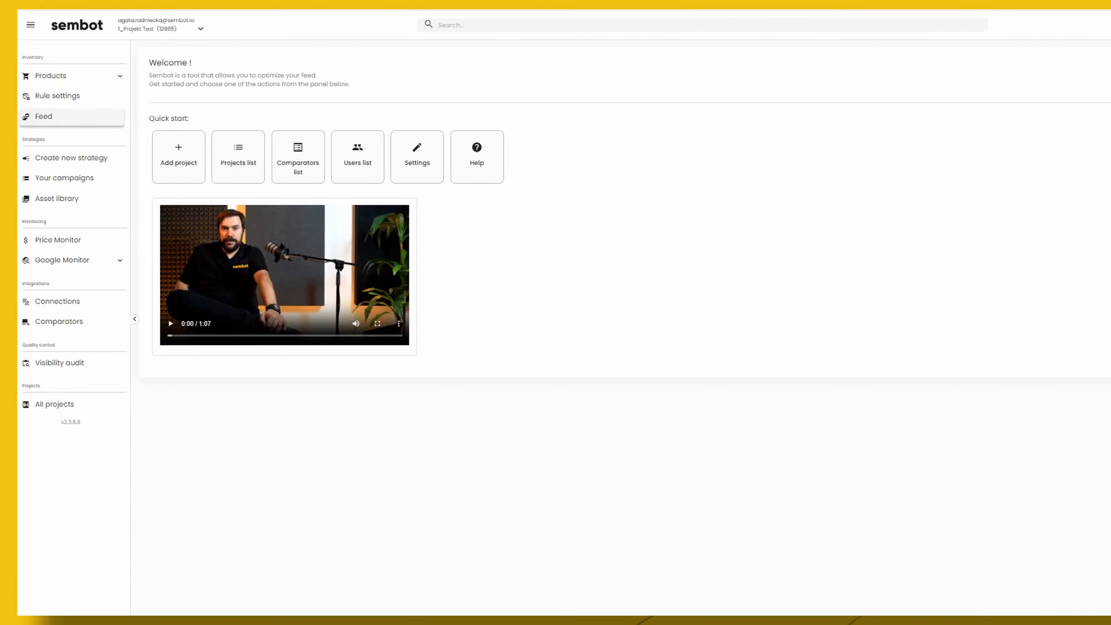
- Connect the project to Google Ads through the existing Gmail connection and one of its ad accounts
left_click(71, 302)
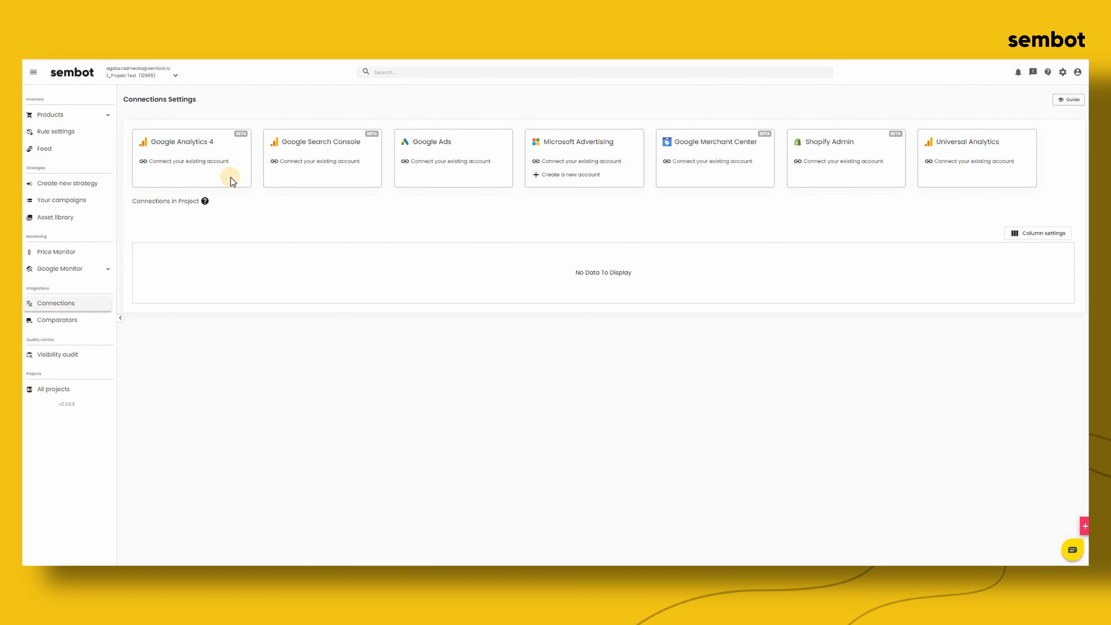
left_click(477, 164)
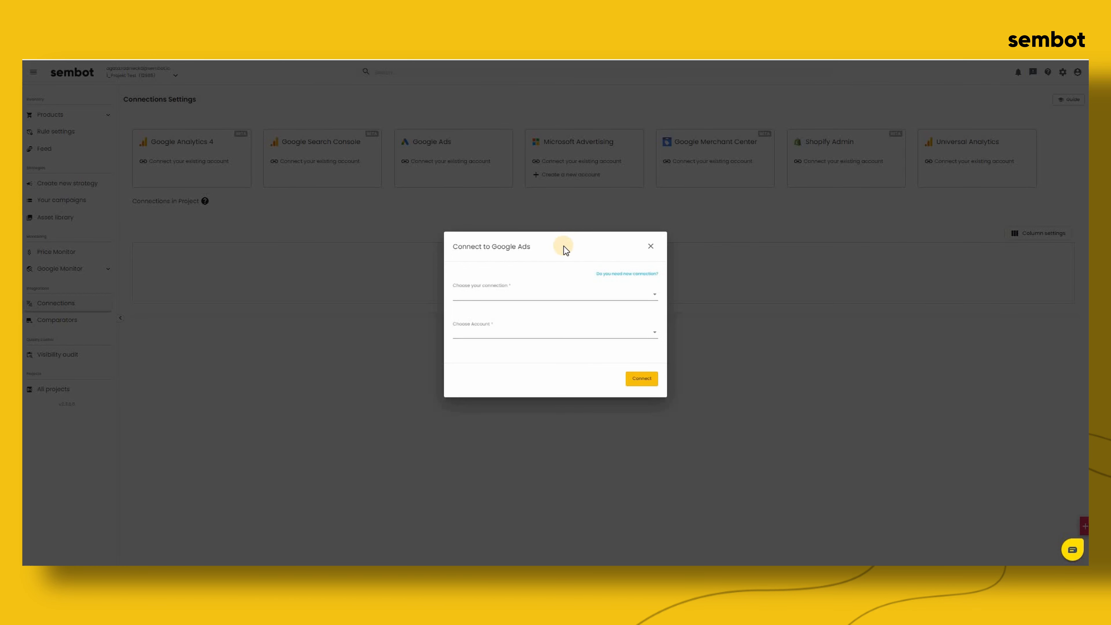
left_click(655, 301)
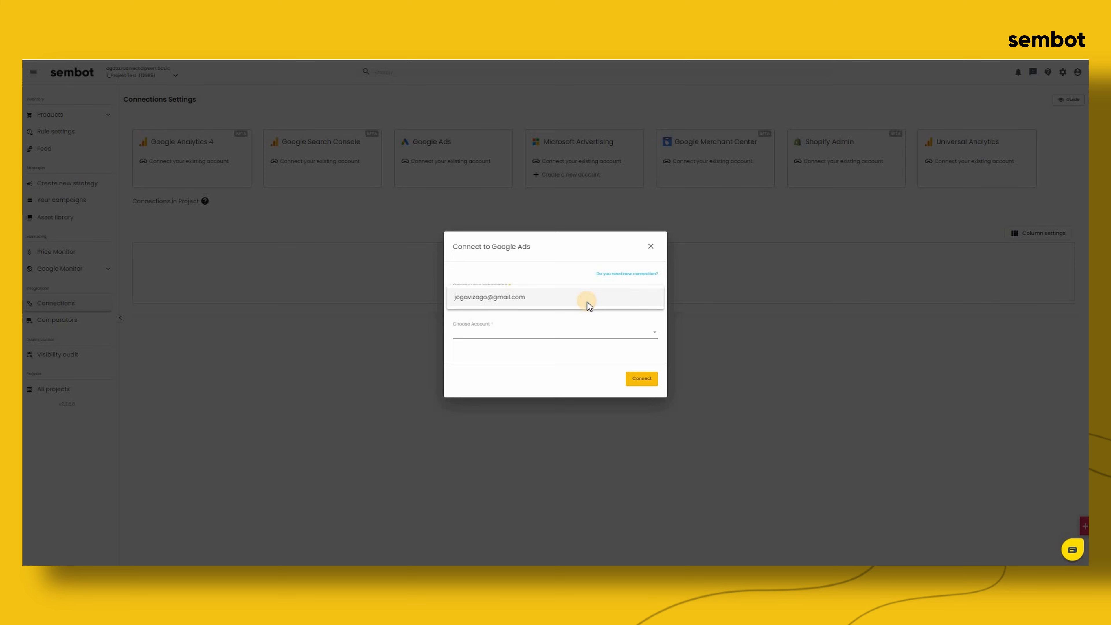
left_click(587, 301)
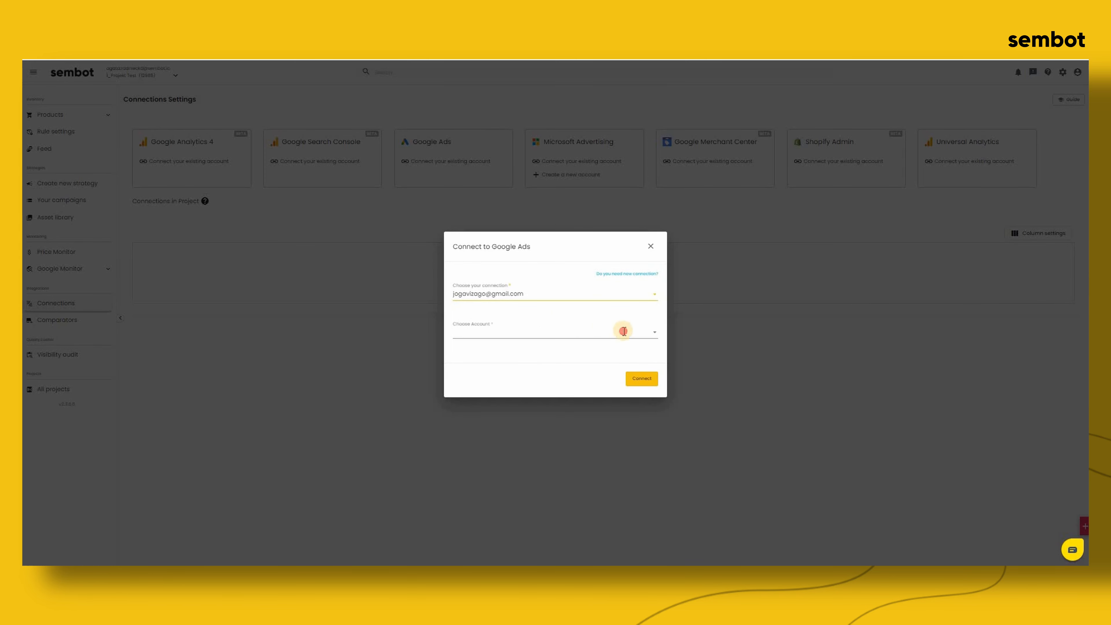
left_click(624, 331)
left_click(570, 355)
left_click(645, 379)
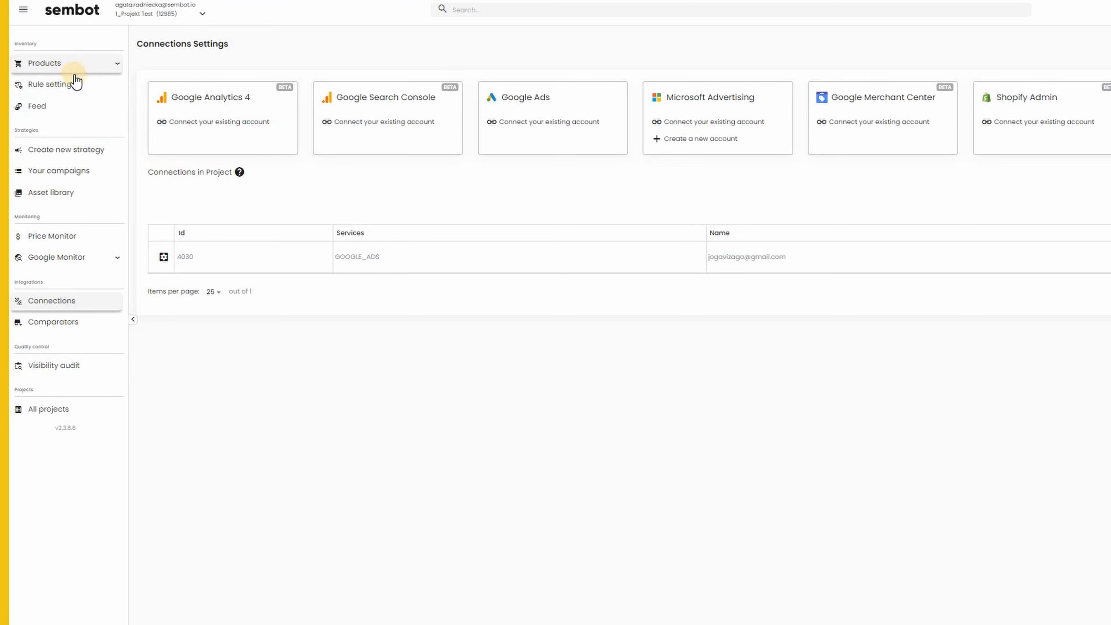
- Show your products and add every Google Ads metric column to the table, from google ads impressions through google ads roas
left_click(75, 70)
left_click(77, 88)
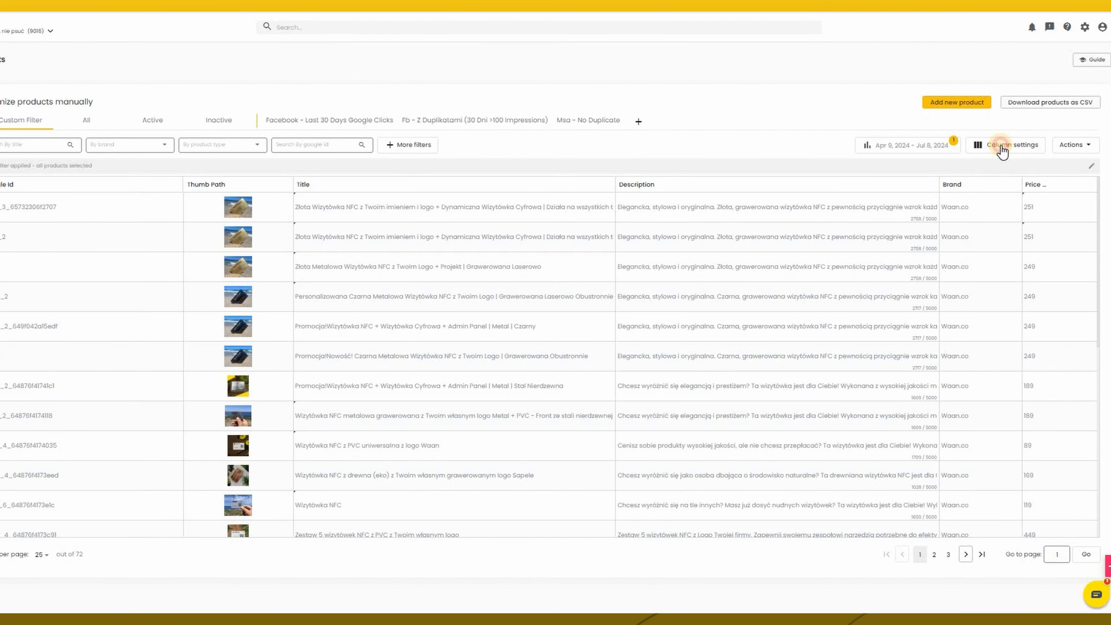
left_click(1002, 149)
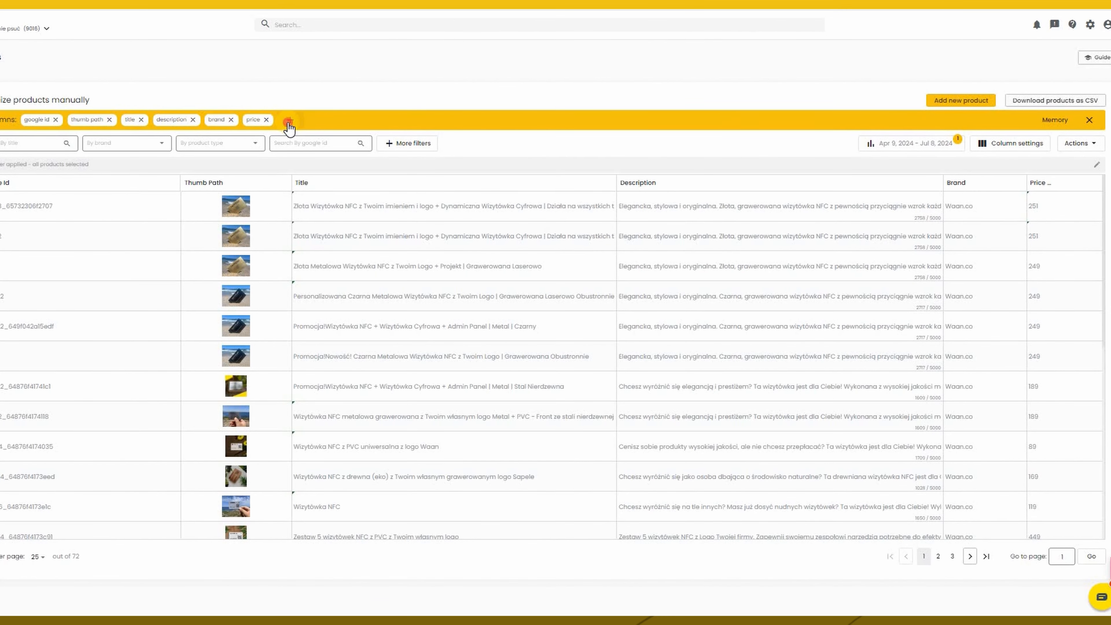
left_click(288, 123)
left_click(309, 108)
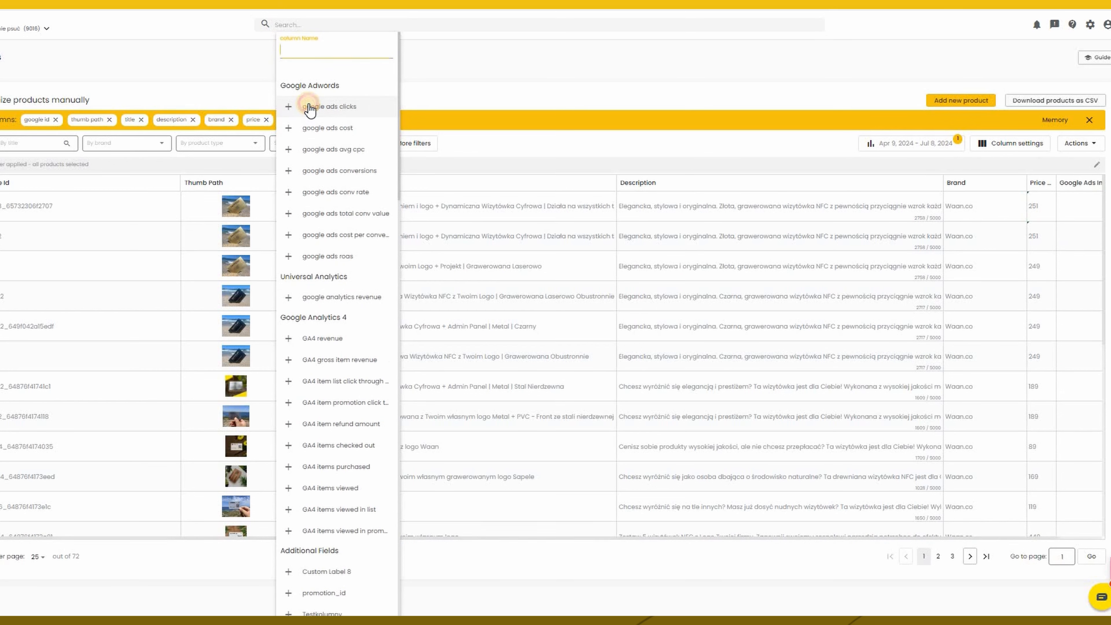
left_click(310, 108)
left_click(312, 109)
left_click(314, 110)
left_click(316, 111)
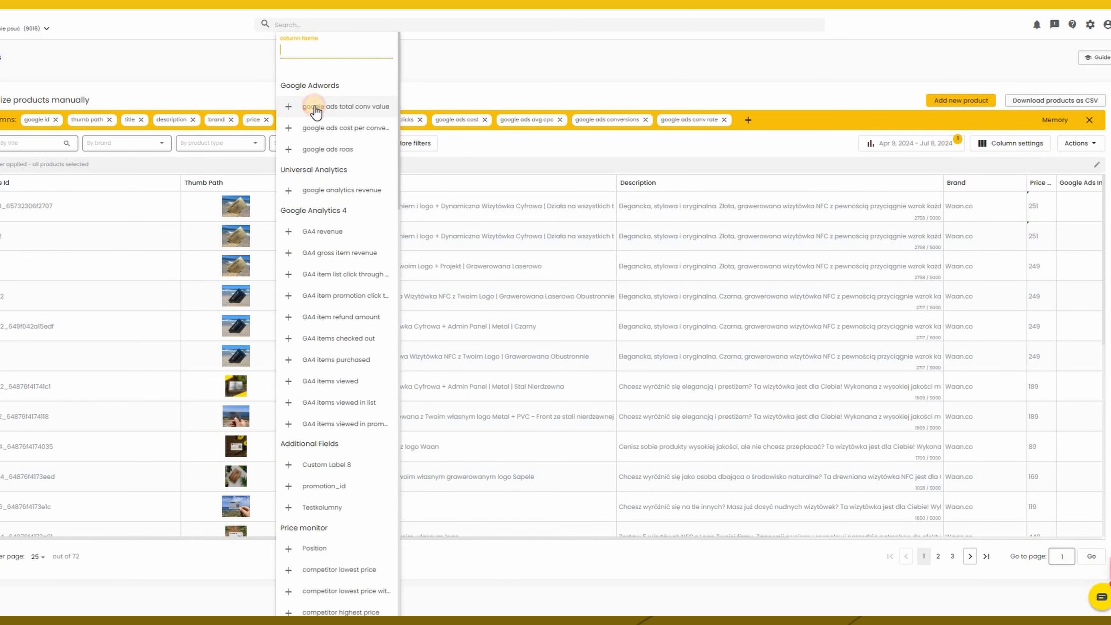
left_click(316, 110)
left_click(316, 112)
left_click(318, 113)
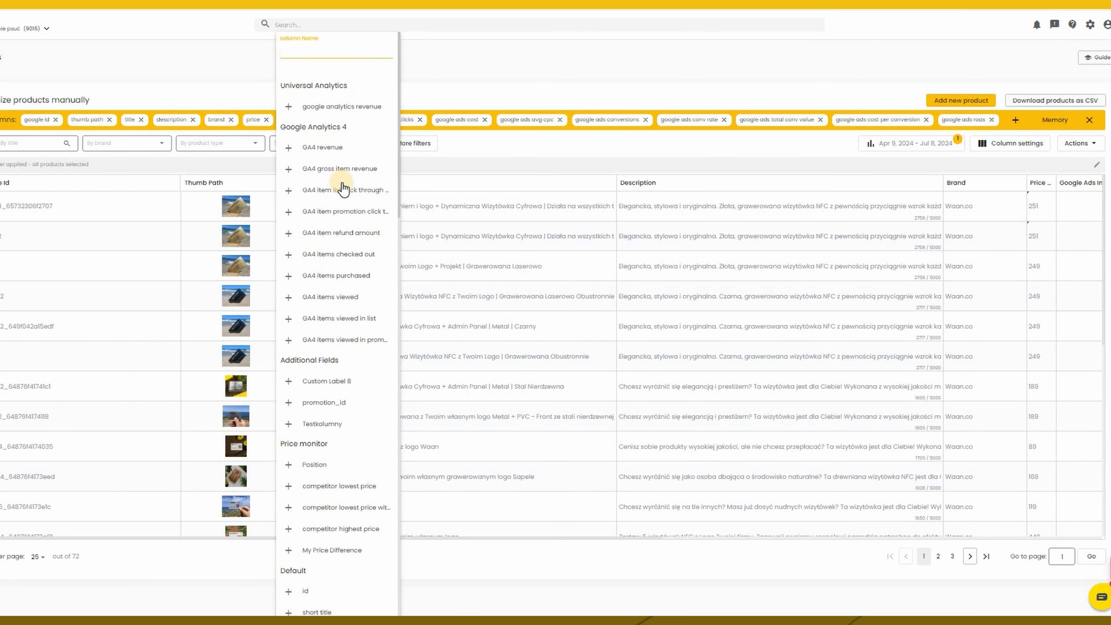
scroll(344, 193, "down", 2)
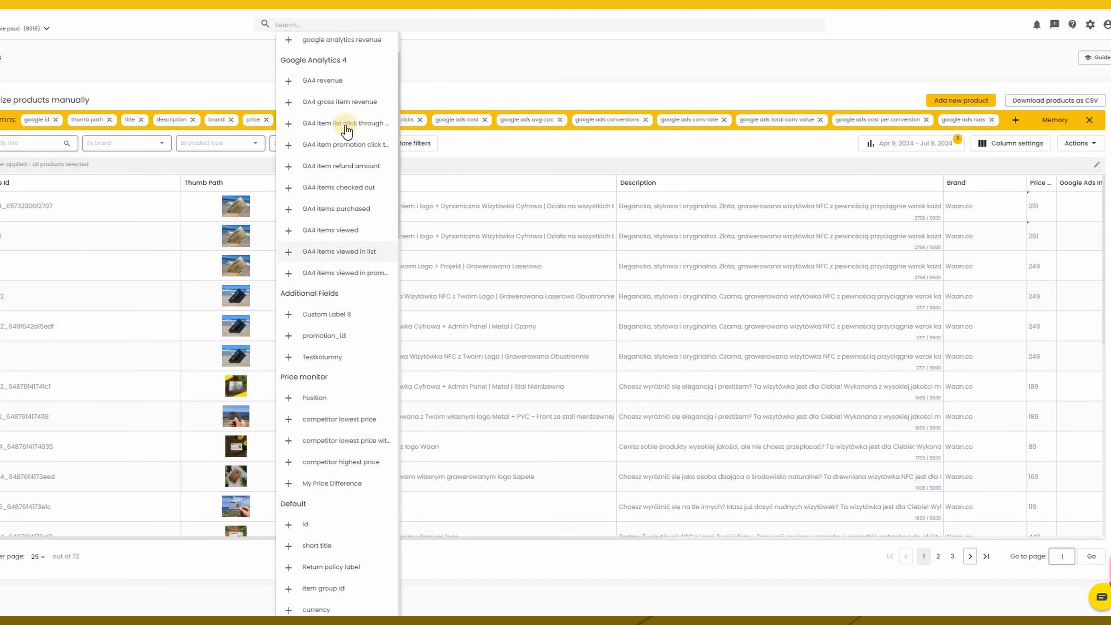
scroll(349, 114, "up", 2)
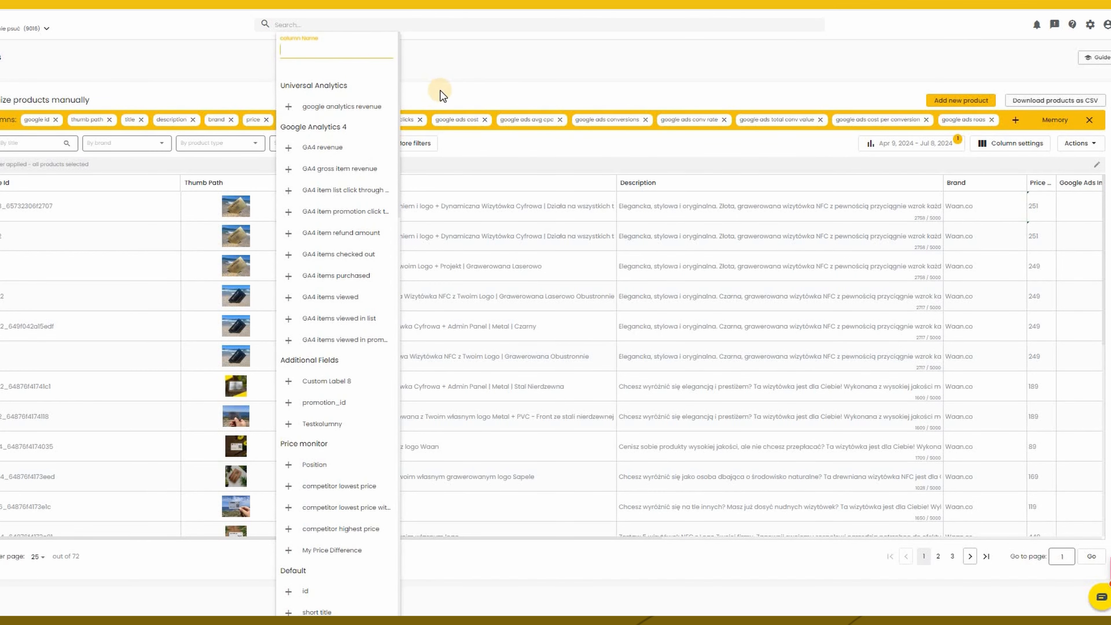
left_click(536, 87)
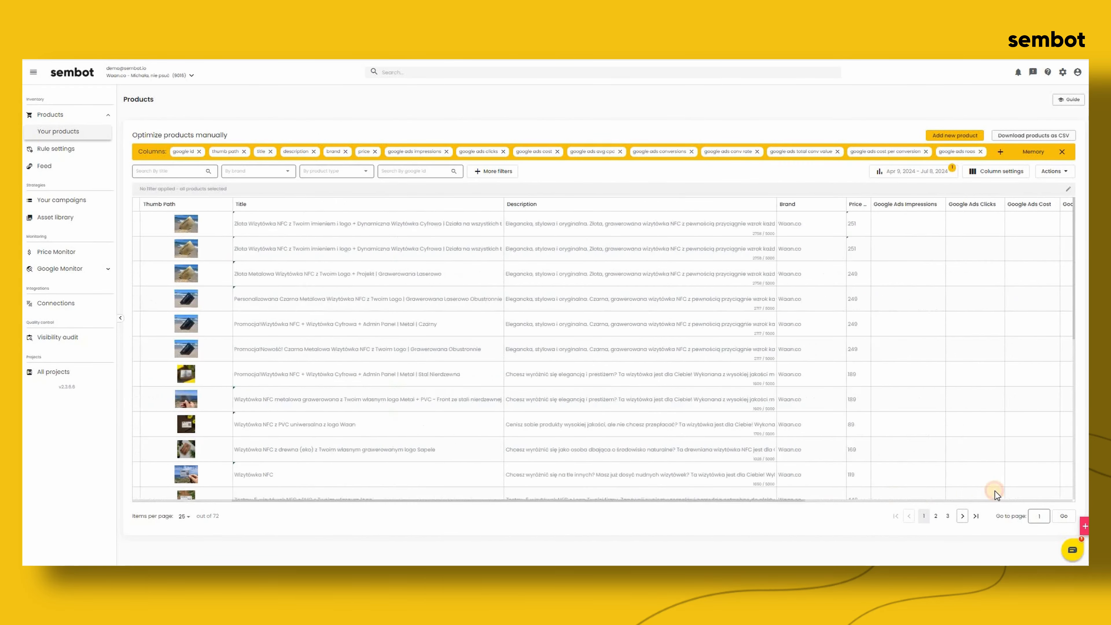
- In the product table's analytics settings, select the Google Ads connection and deselect the Google Analytics 4 connection
scroll(980, 323, "right", 10)
left_click(923, 172)
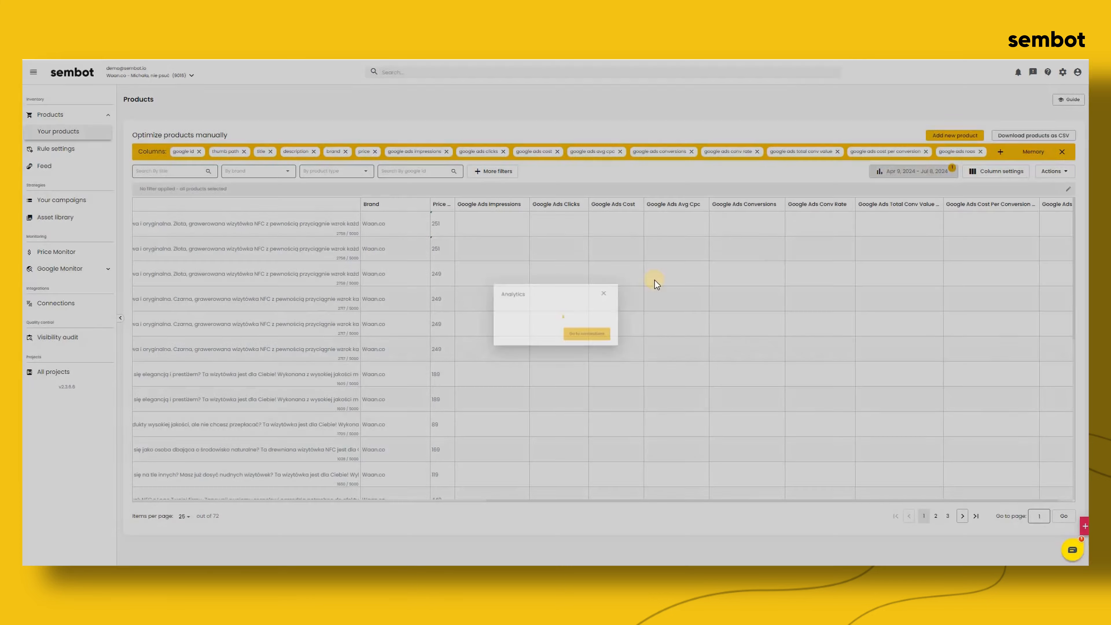
left_click(577, 280)
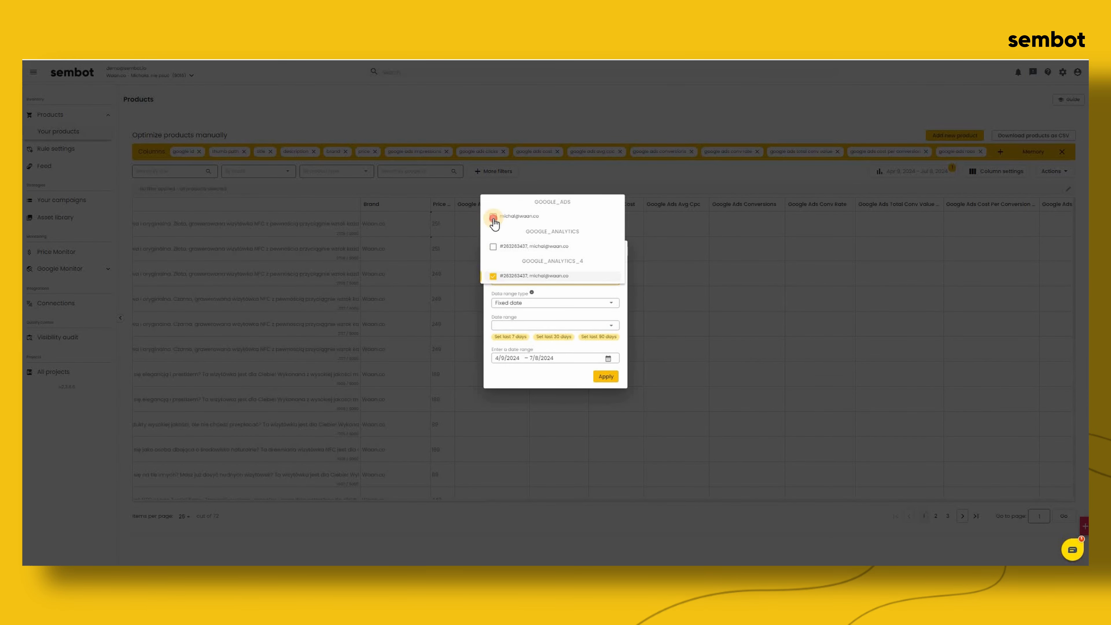
left_click(493, 217)
left_click(494, 276)
left_click(567, 294)
- Apply a Fixed date range of 90 days, 4/9/2024 to 7/8/2024, to the analytics data
left_click(582, 307)
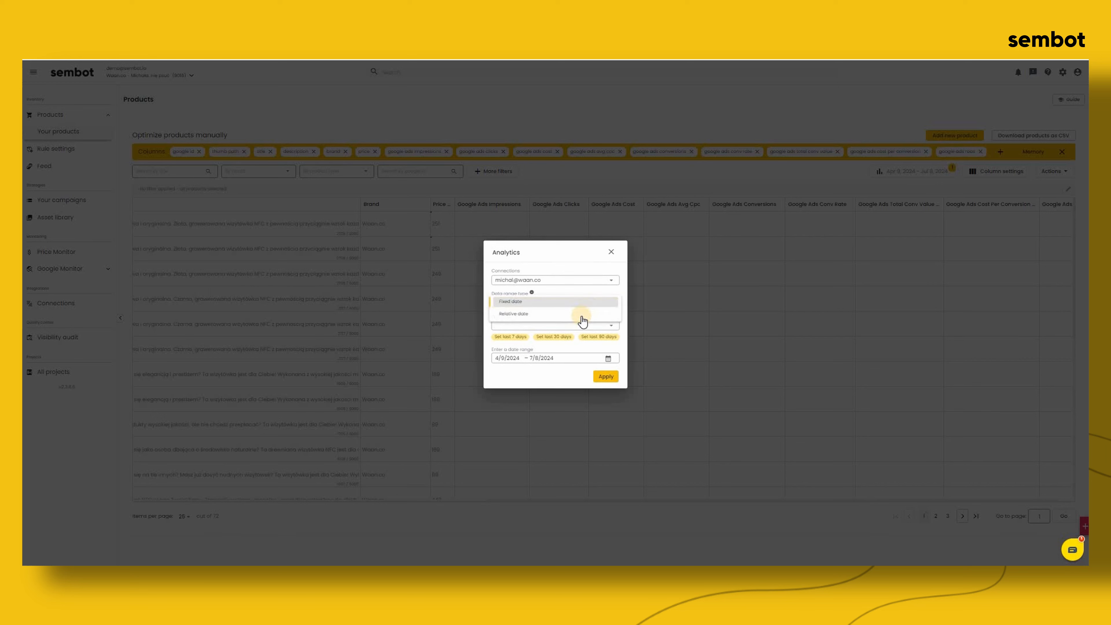
left_click(581, 303)
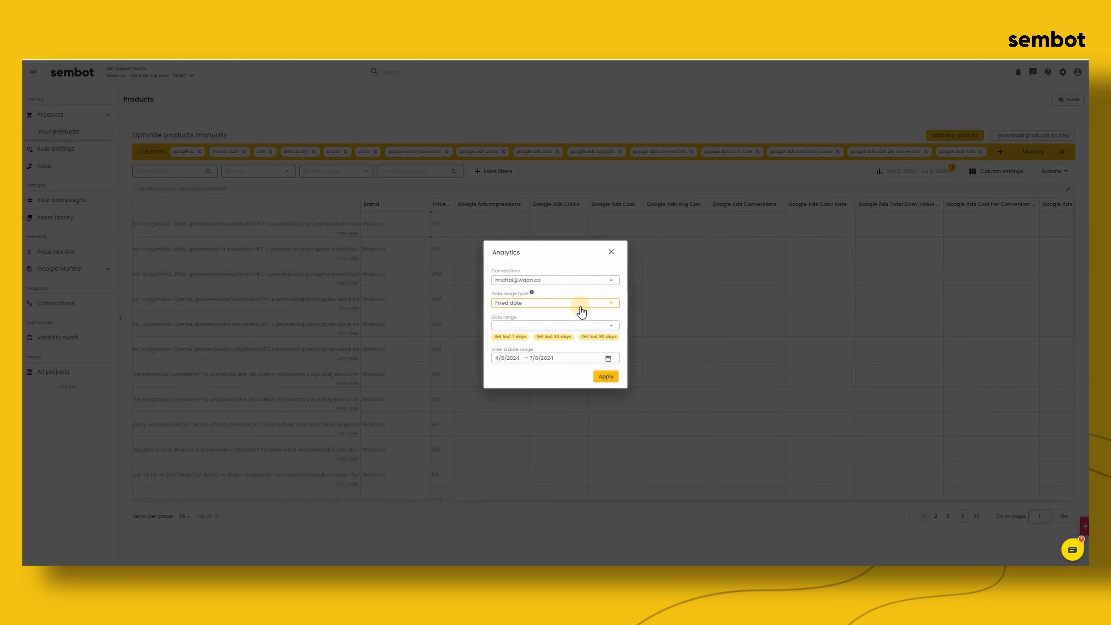
left_click(587, 329)
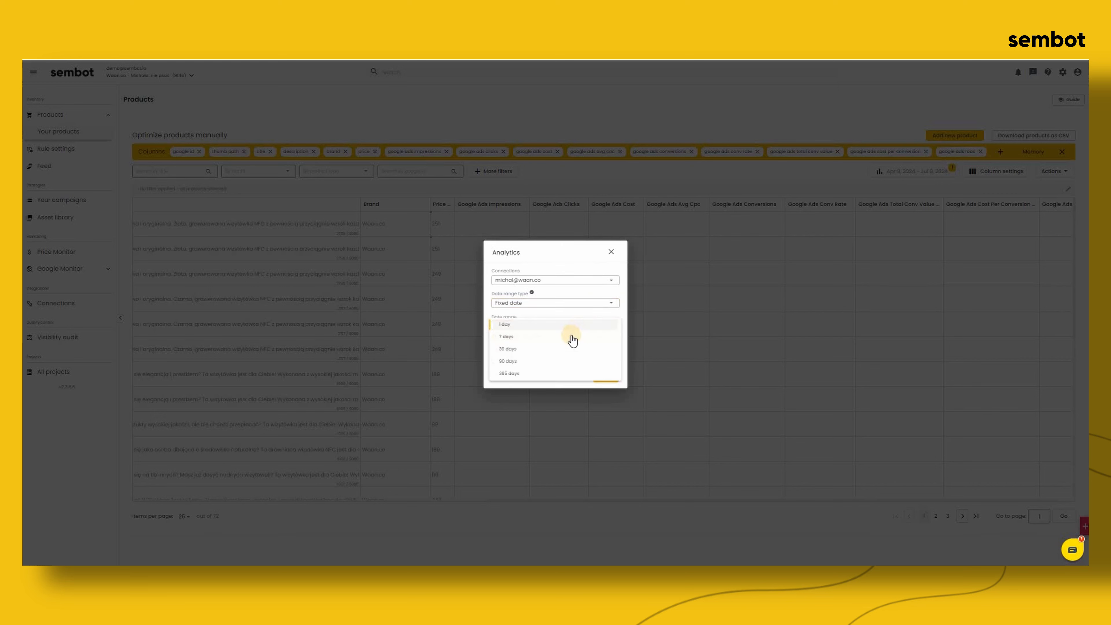
left_click(556, 361)
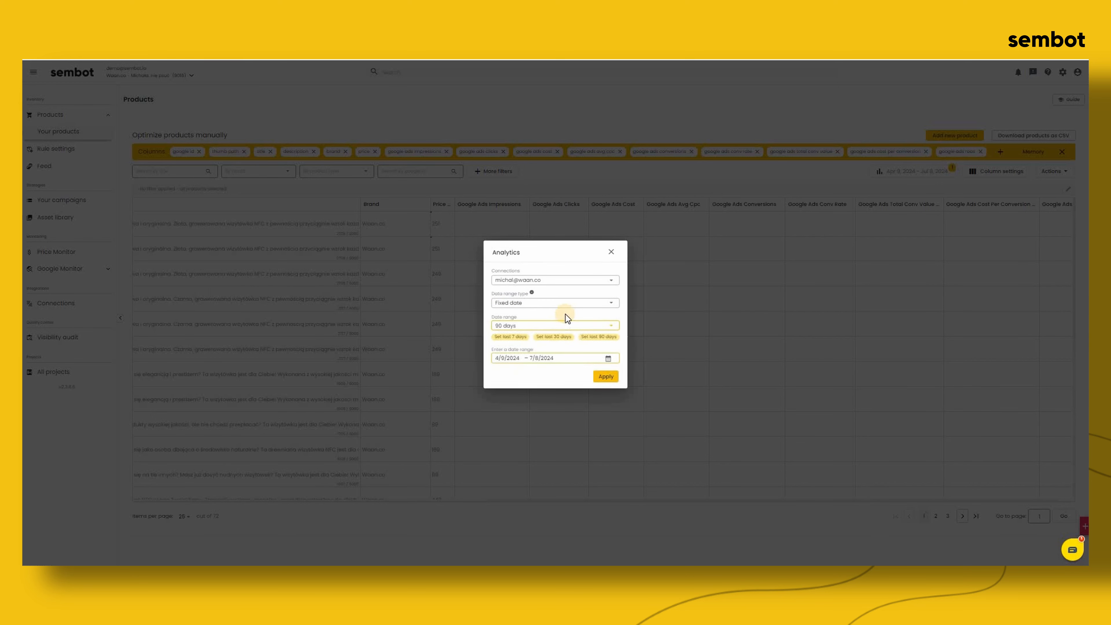
left_click(609, 358)
left_click(607, 375)
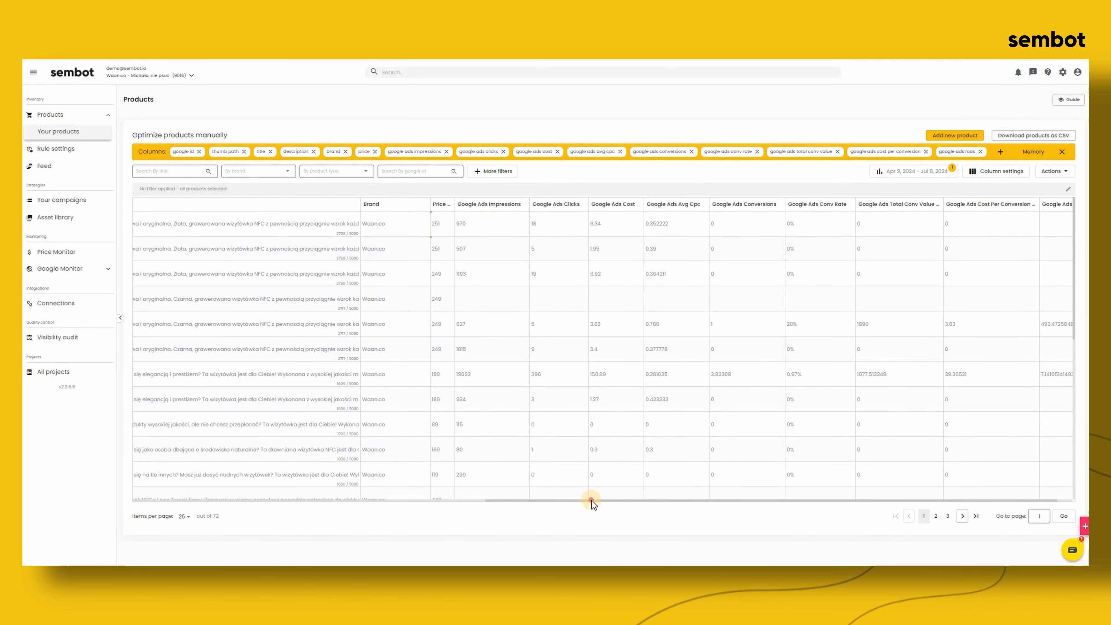
left_click_drag(469, 504, 691, 507)
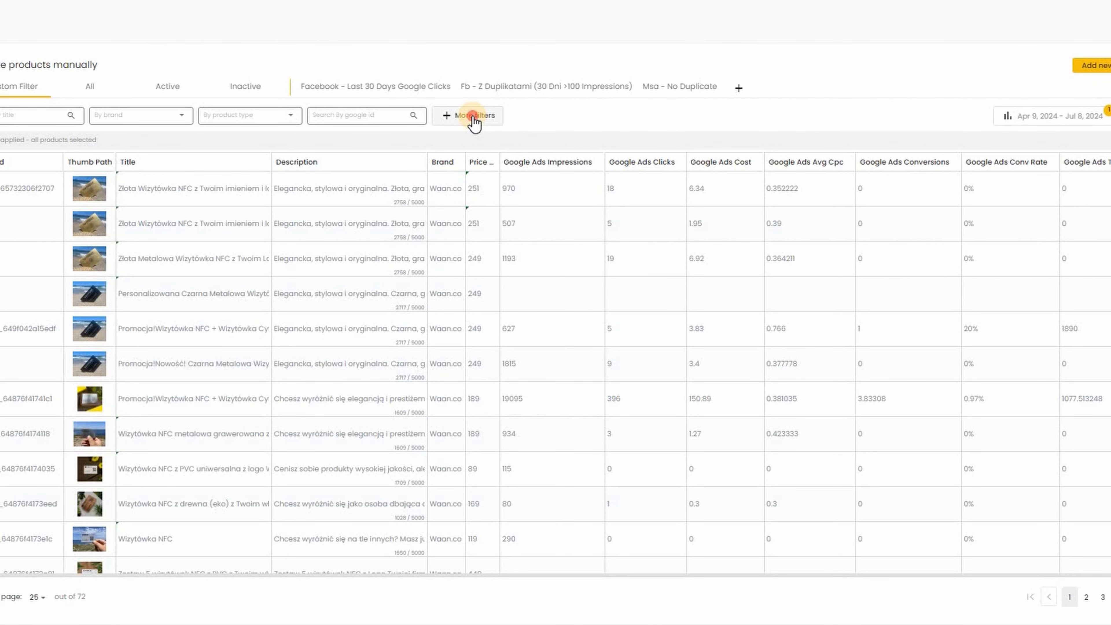
- Create a product filter on the google ads conversions column
left_click(474, 118)
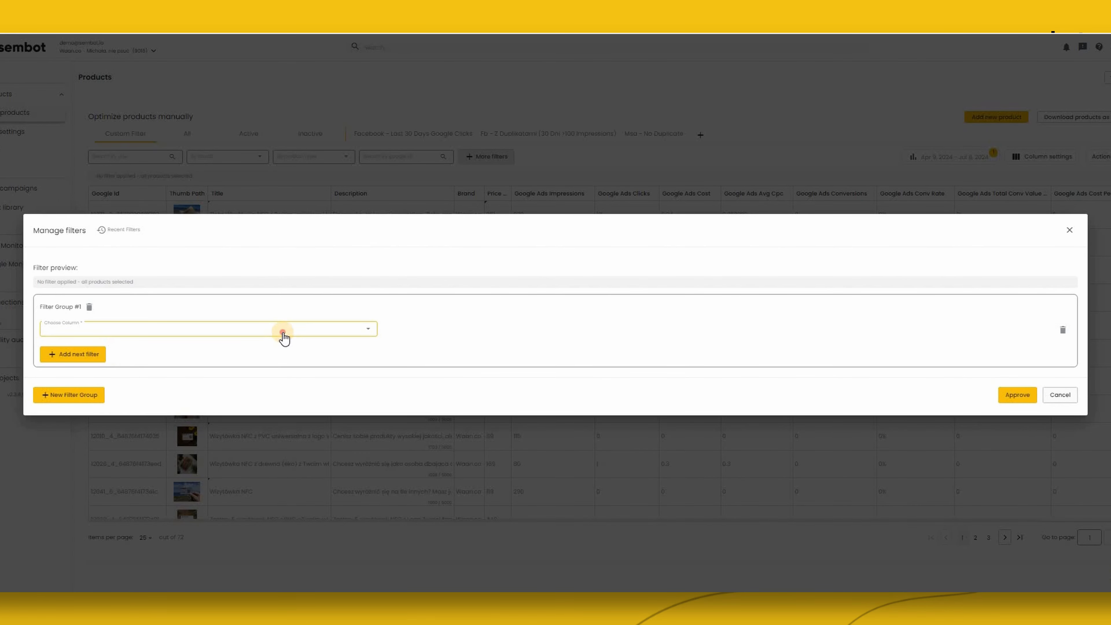
left_click(283, 333)
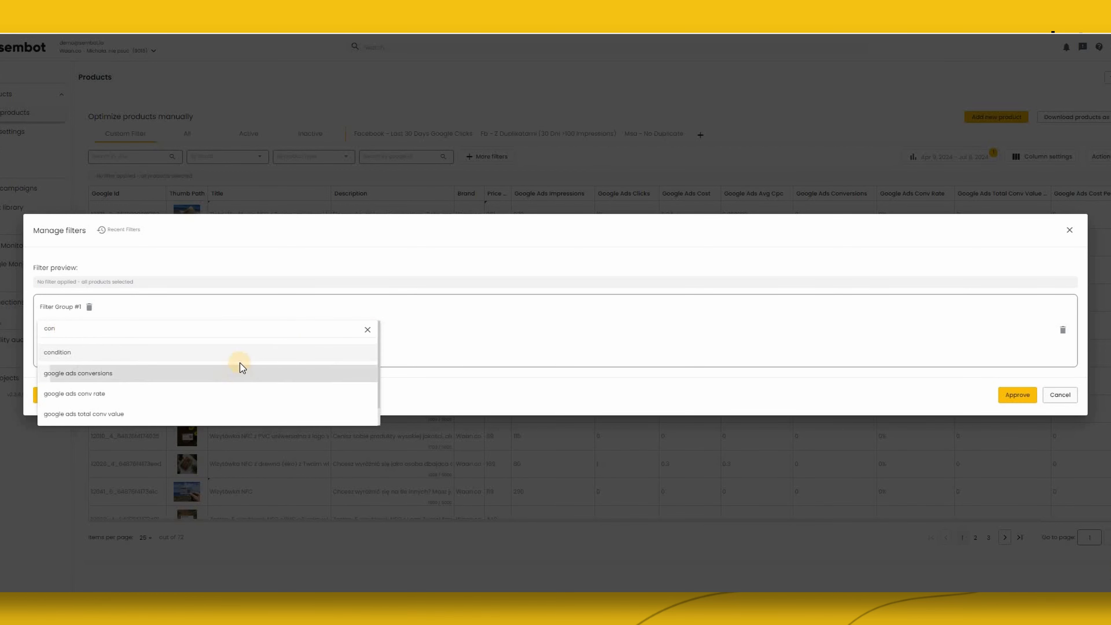
left_click(241, 372)
- Set the filter's data to the Google Ads connection with a fixed 90-day range, 4/9/2024 to 7/8/2024
left_click(521, 269)
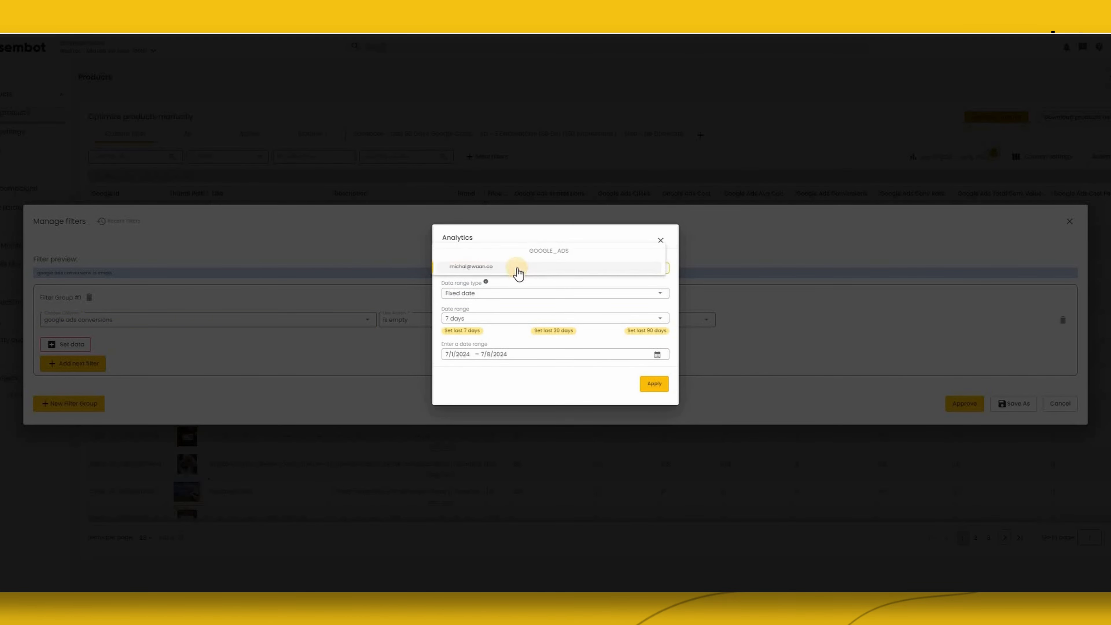
left_click(516, 267)
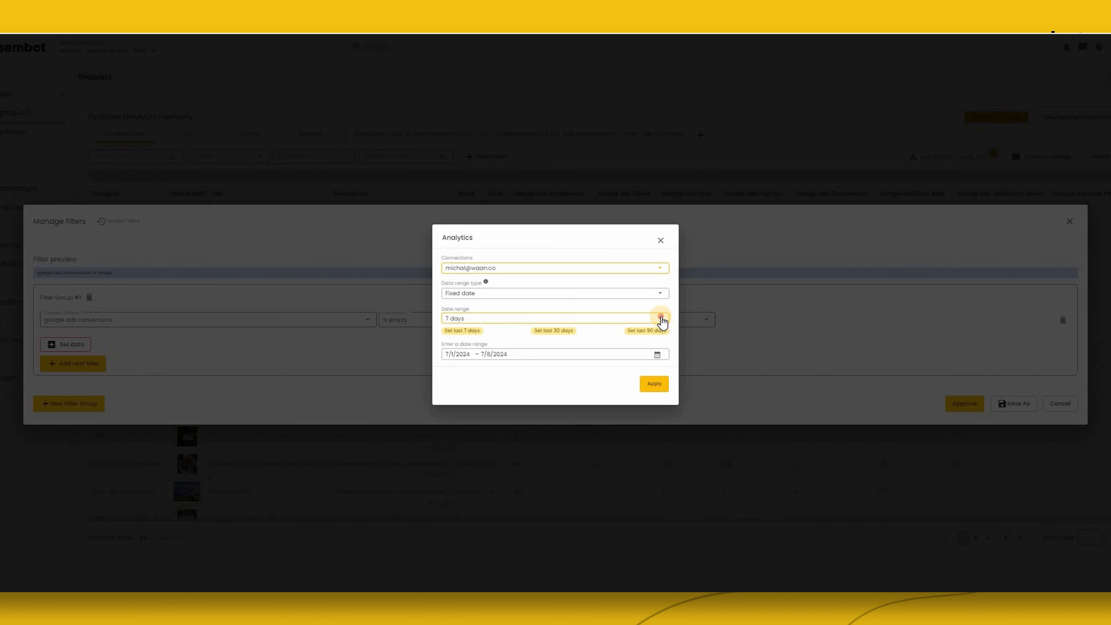
left_click(541, 318)
left_click(521, 344)
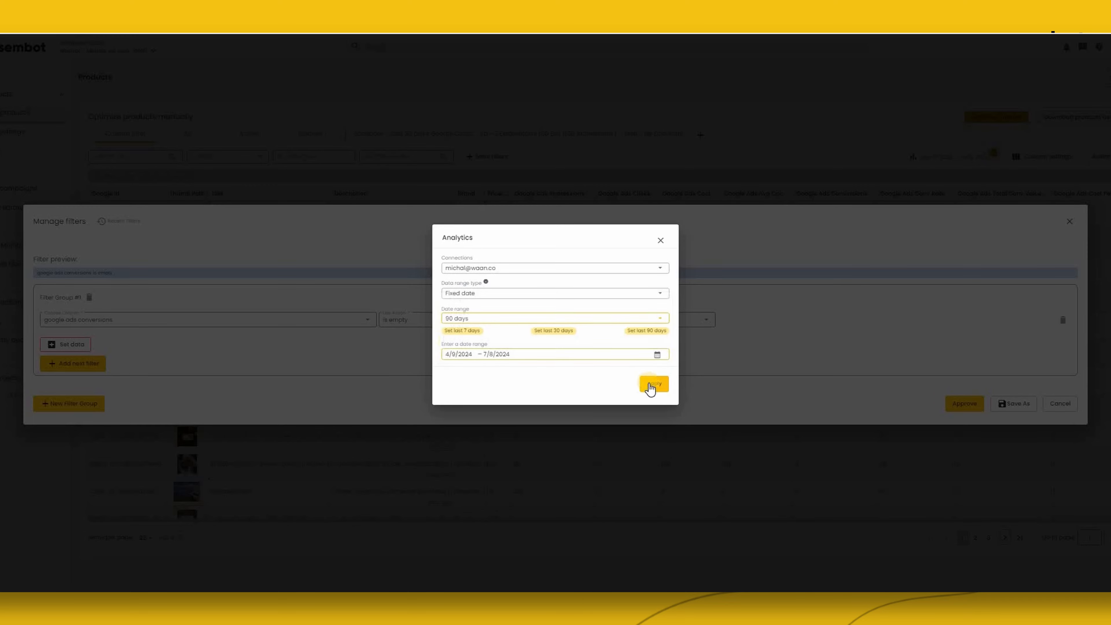
left_click(652, 384)
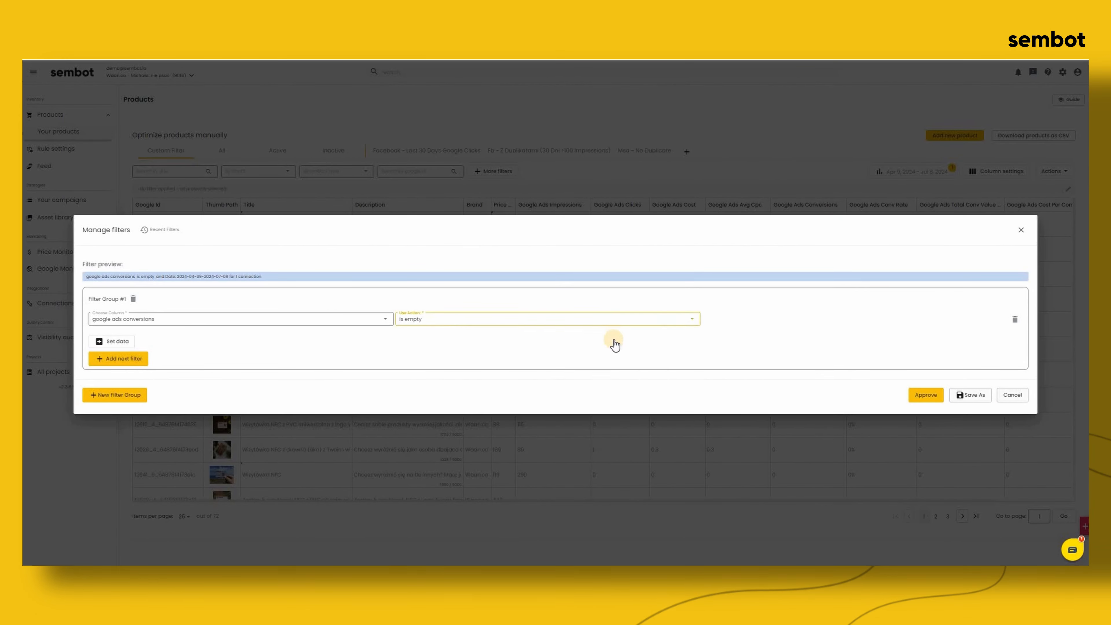
- Set the google ads conversions filter condition to a numeric comparison against the value 1
left_click(615, 322)
left_click(608, 378)
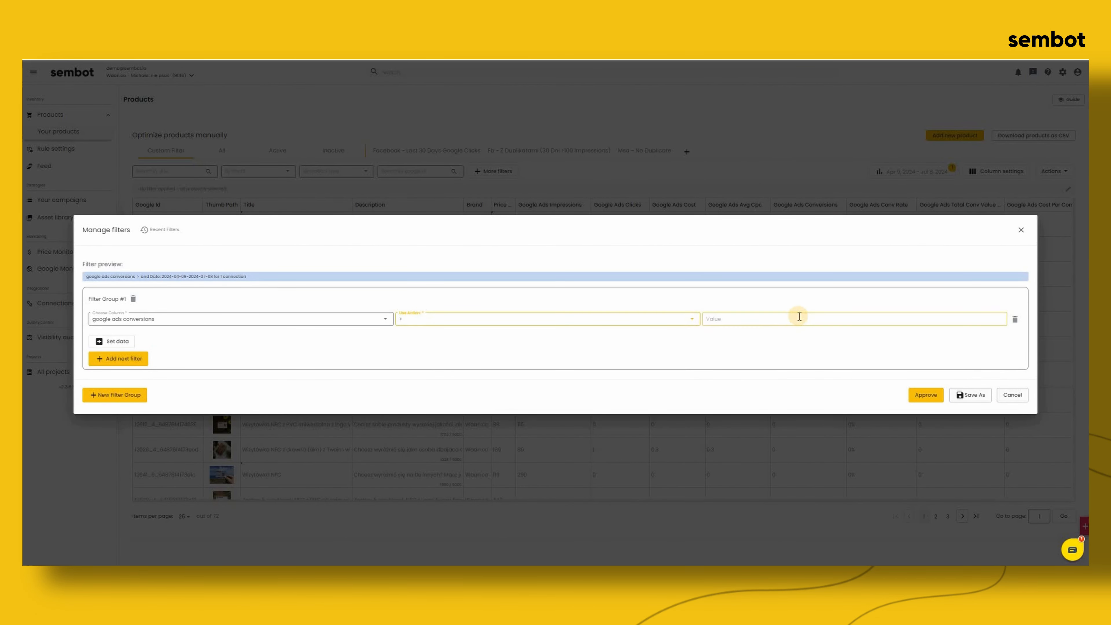
left_click(799, 316)
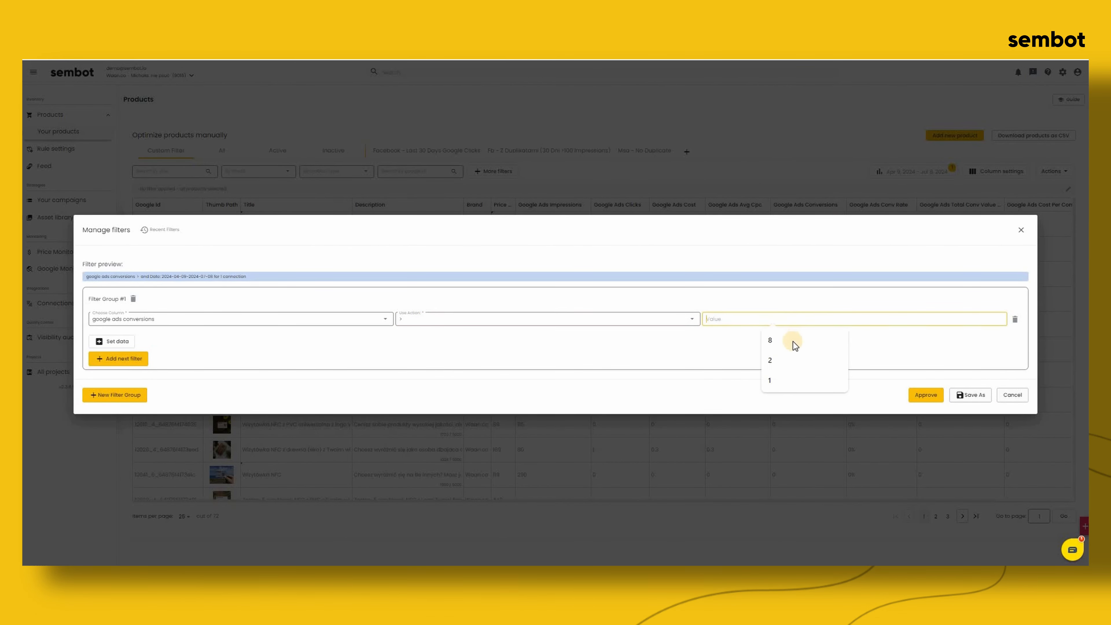
left_click(785, 382)
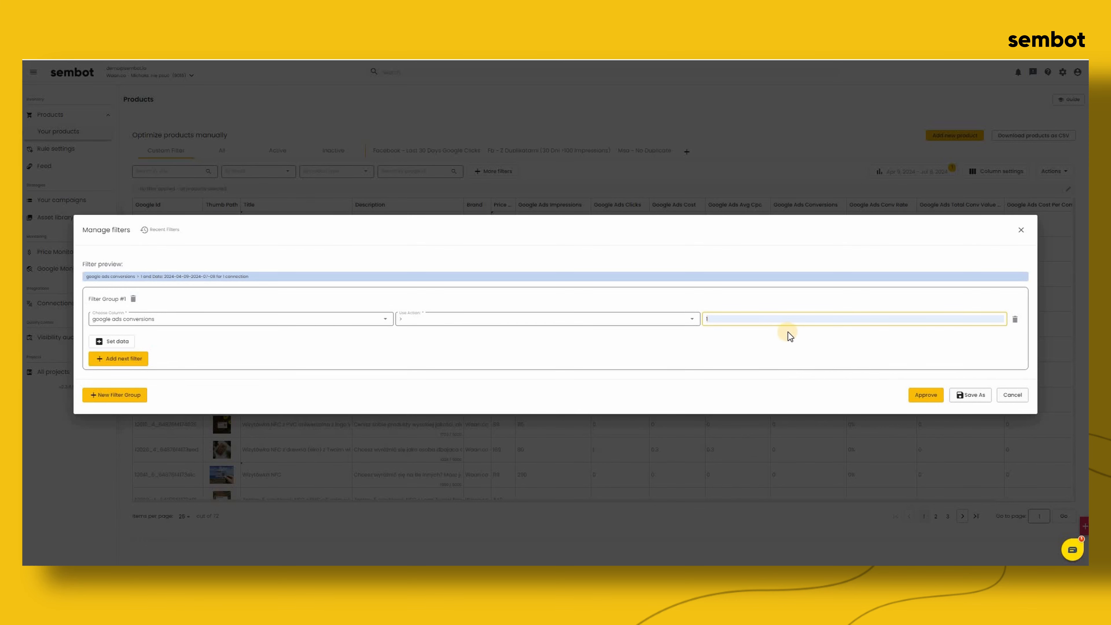
- Apply the google ads conversions filter to the product table and start creating a rule for the filtered products
left_click(922, 394)
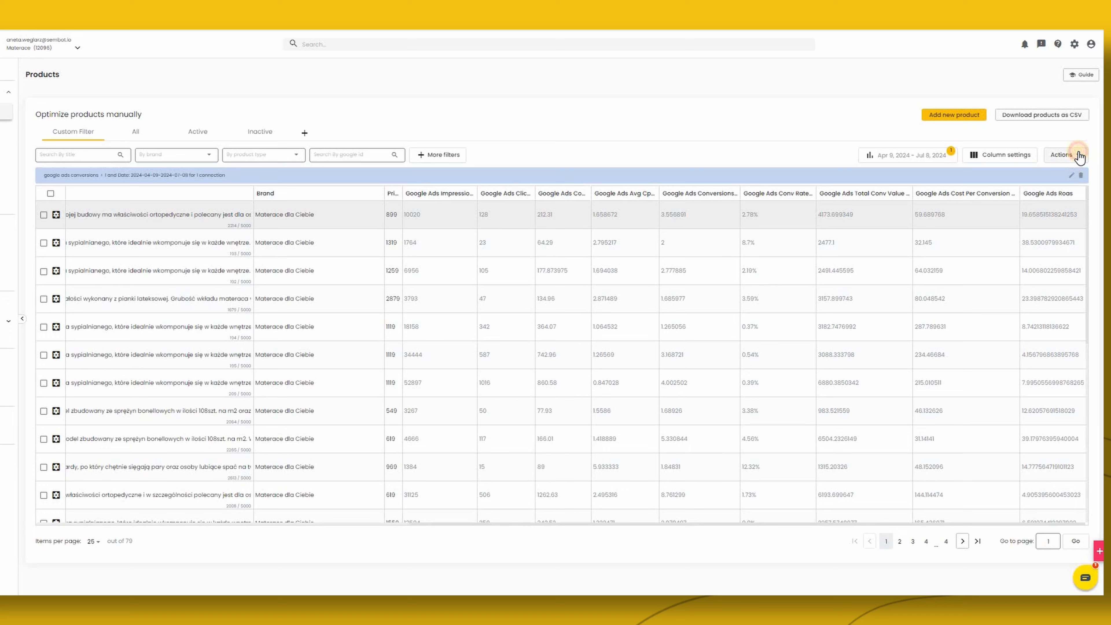
left_click(1079, 156)
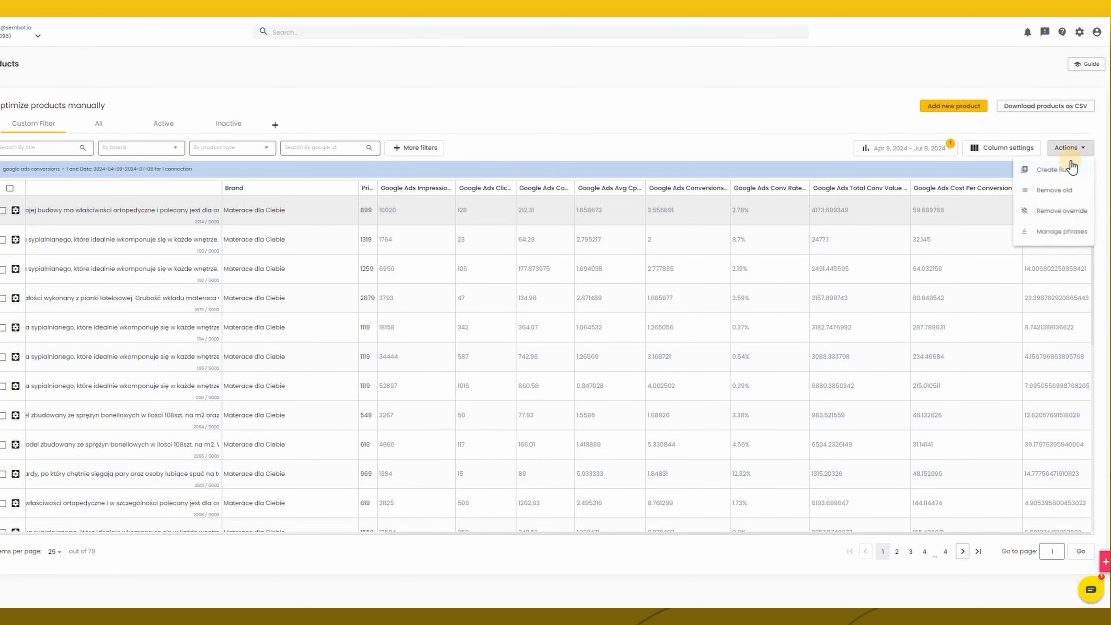
left_click(1058, 175)
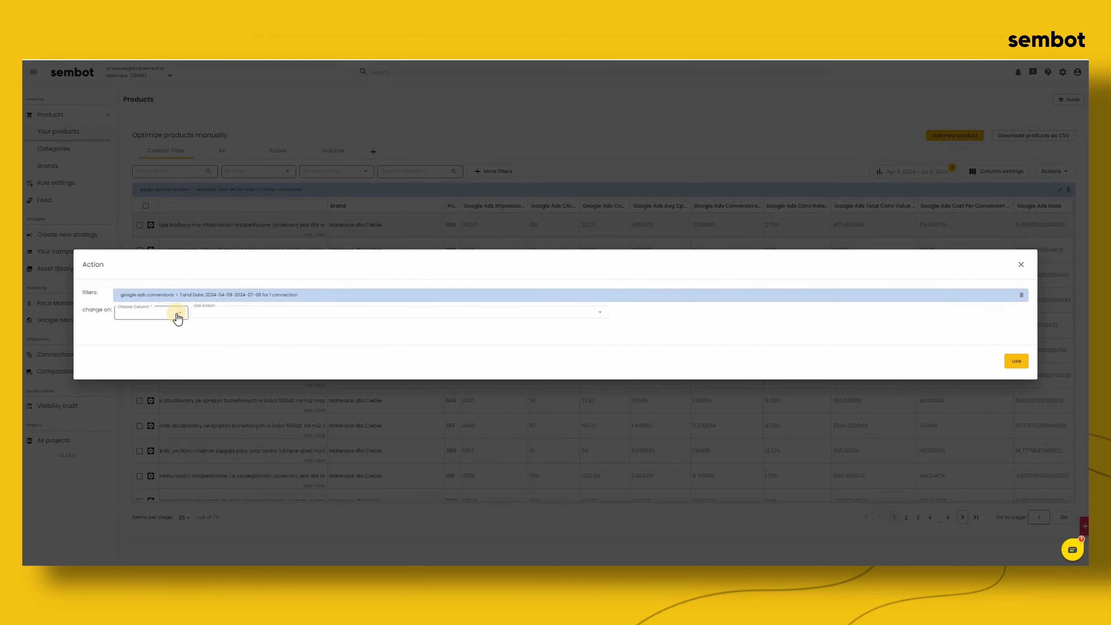
- Set the rule to change custom label 0 using the Override action with the value Bestseller
left_click(50, 315)
left_click(180, 310)
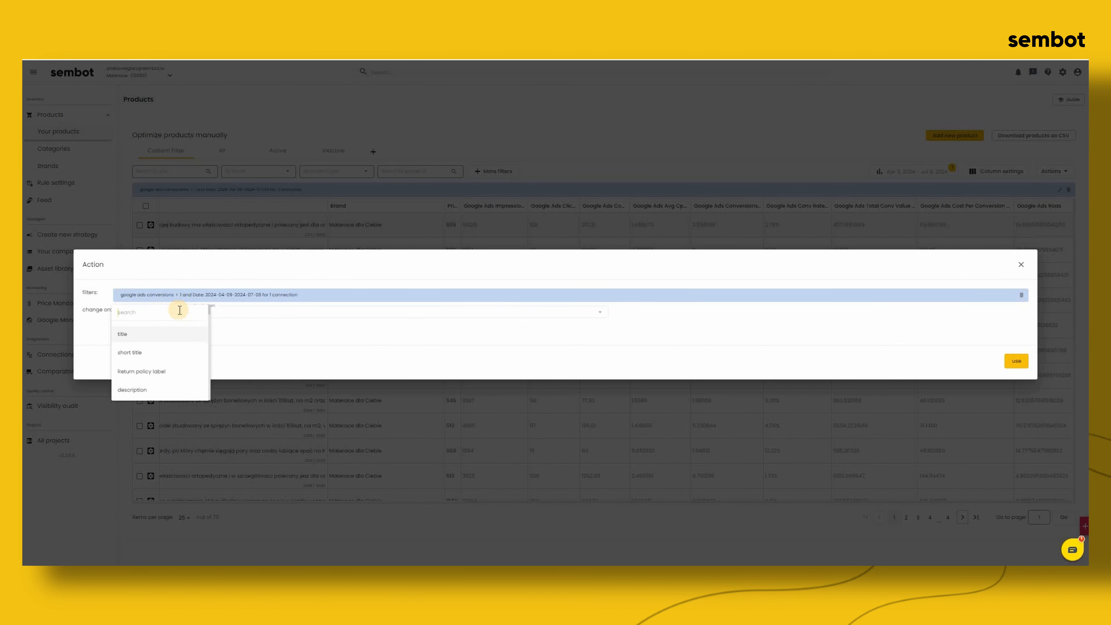
type("0")
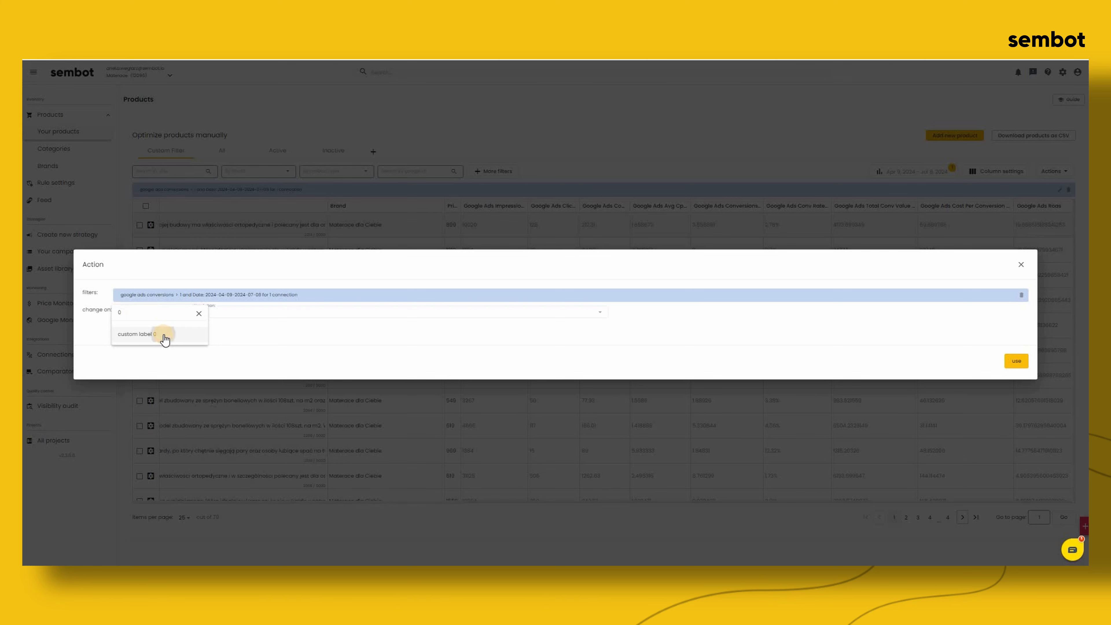
left_click(165, 334)
left_click(318, 307)
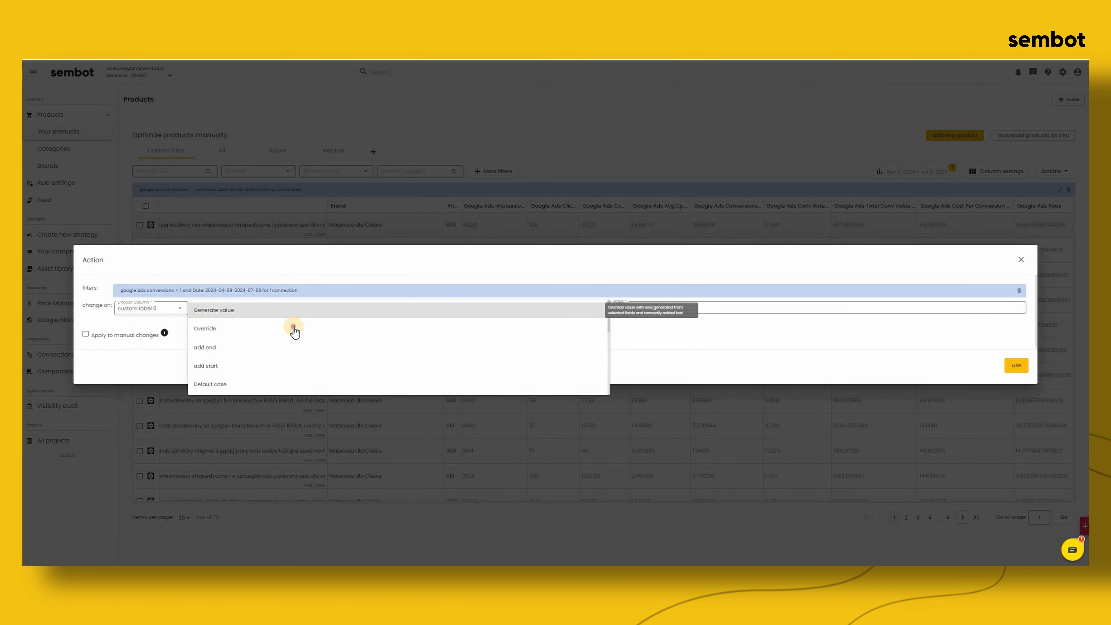
left_click(295, 329)
left_click(630, 305)
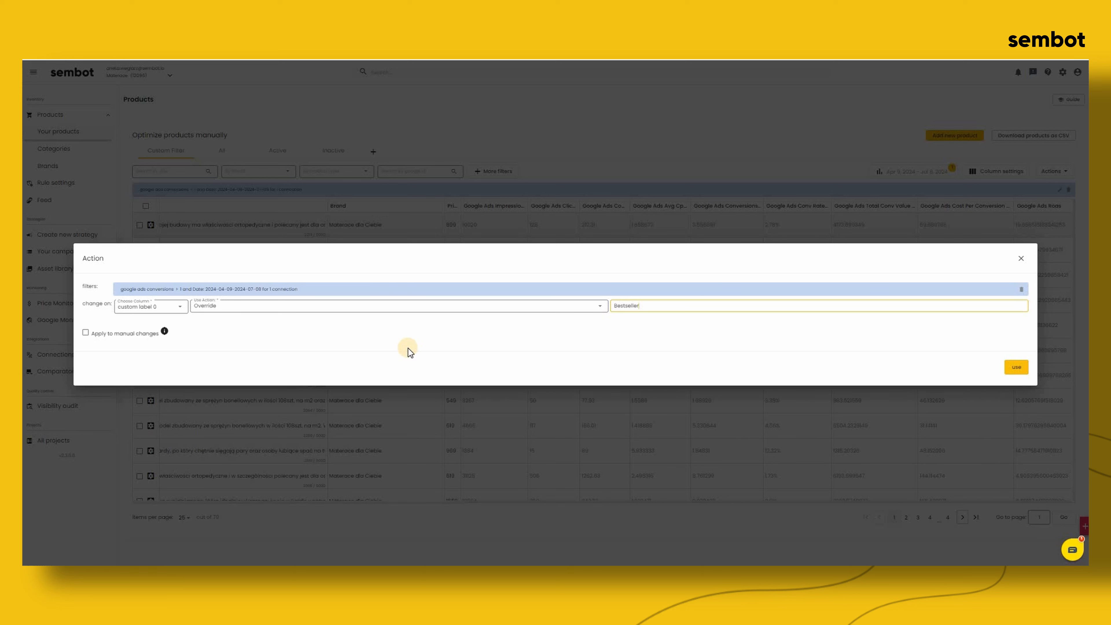
left_click_drag(367, 291, 274, 289)
left_click_drag(140, 278, 122, 297)
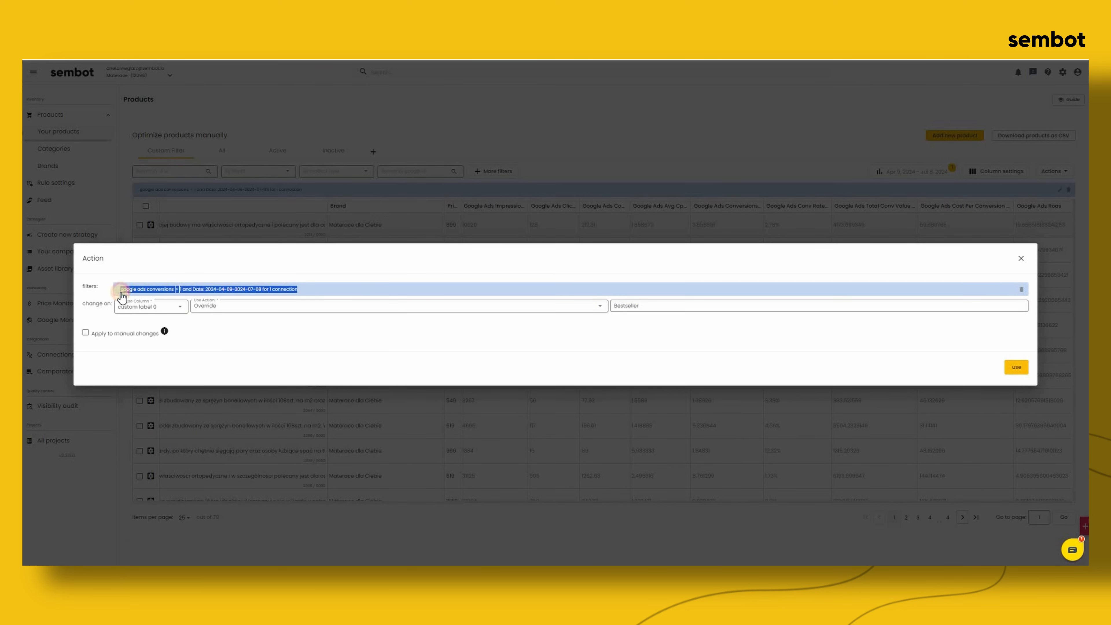
left_click(261, 340)
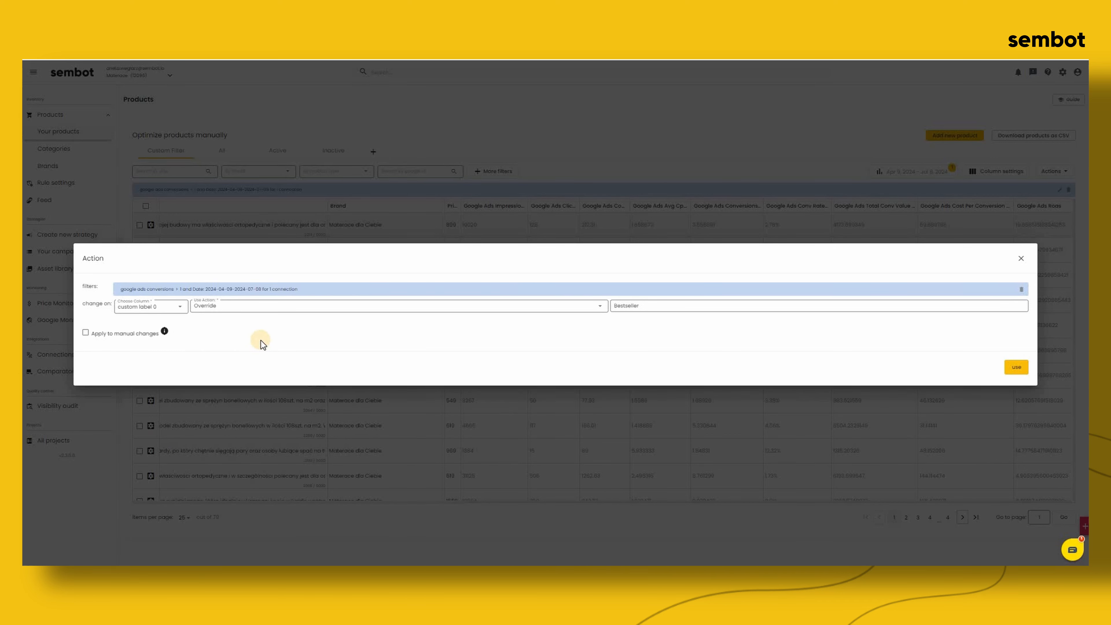